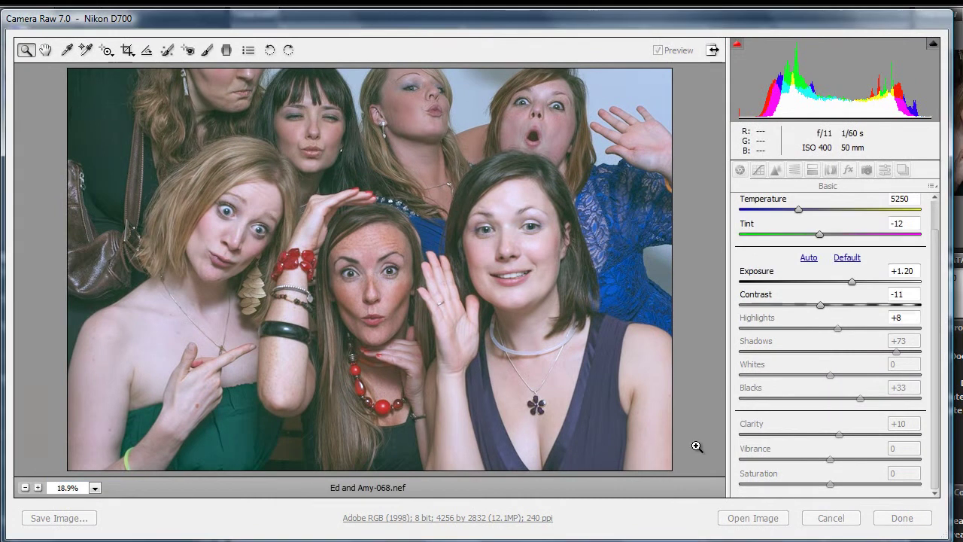
Fit the whole photo in the preview
left_click(695, 452)
left_click(95, 487)
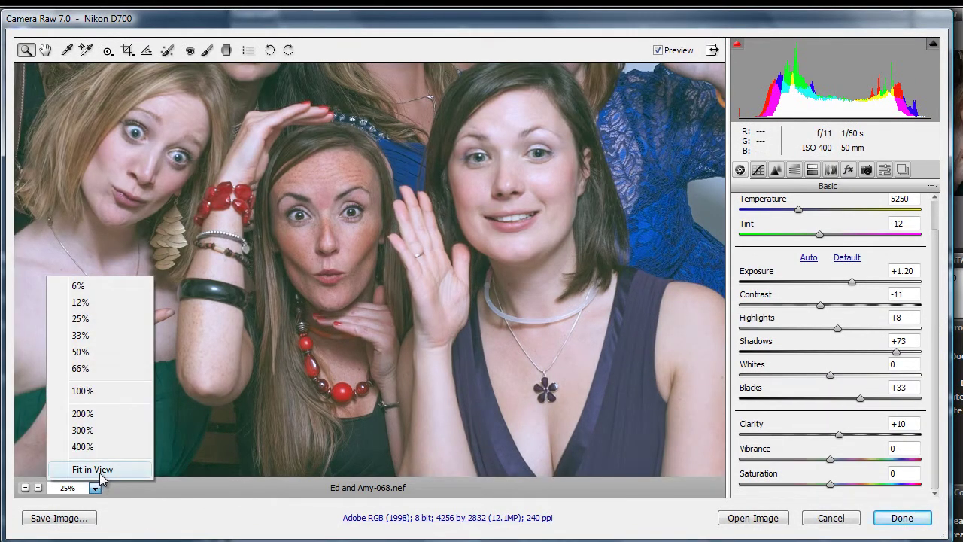
left_click(94, 470)
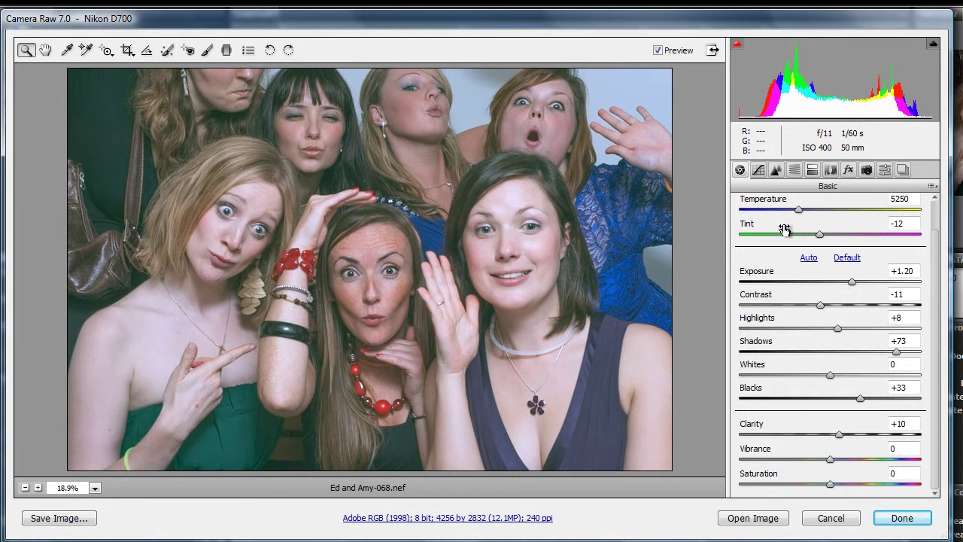
scroll(784, 230, "up", 1)
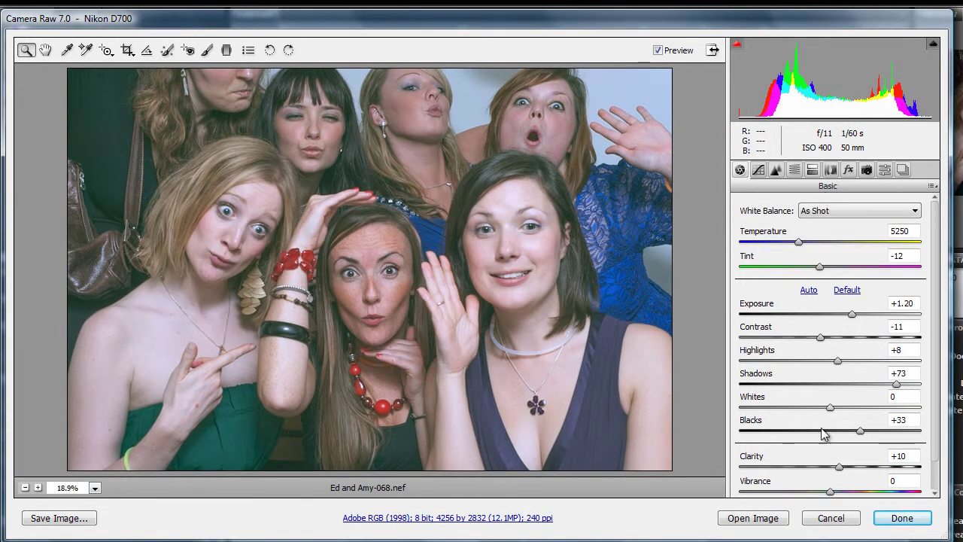
Bend the Red point curve with a midpoint at input 125, output 116, then check Blue
left_click(758, 171)
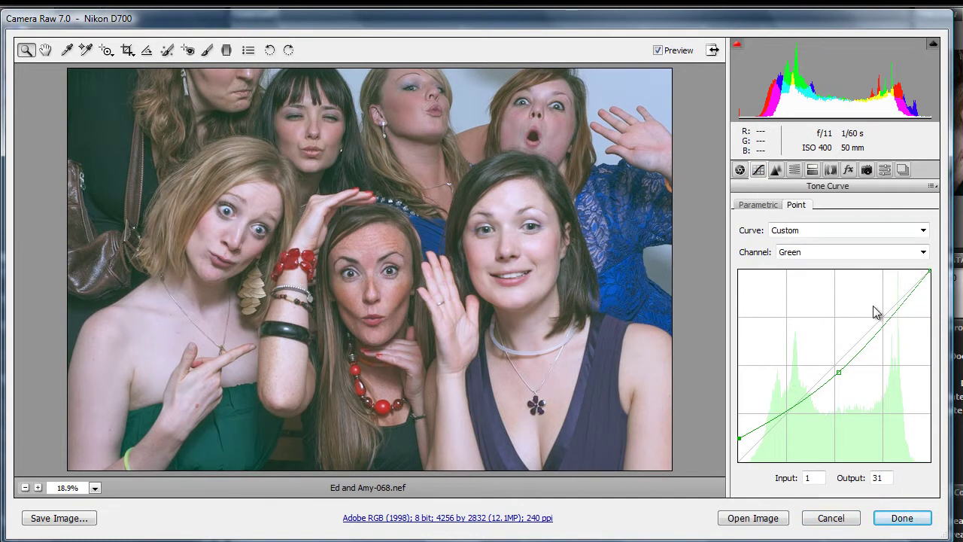
left_click(924, 252)
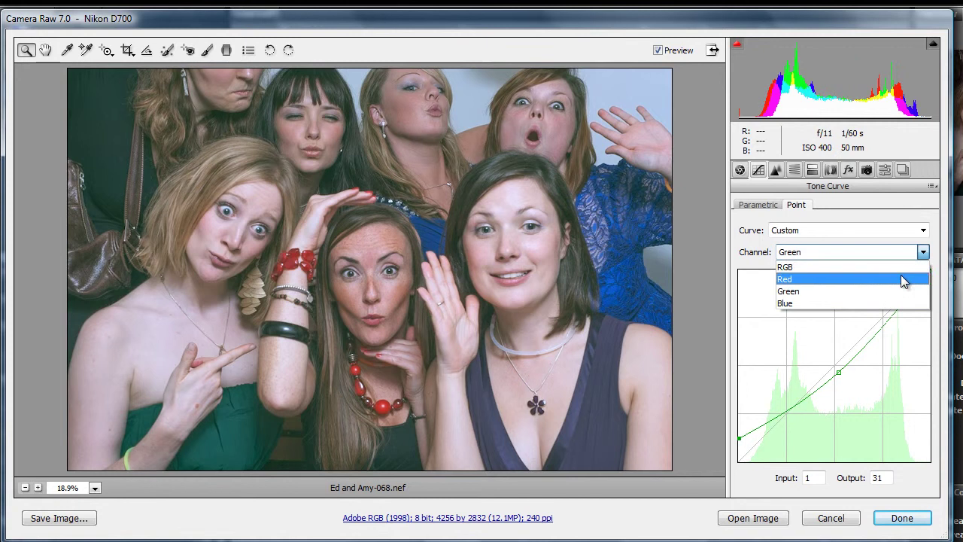
left_click(900, 274)
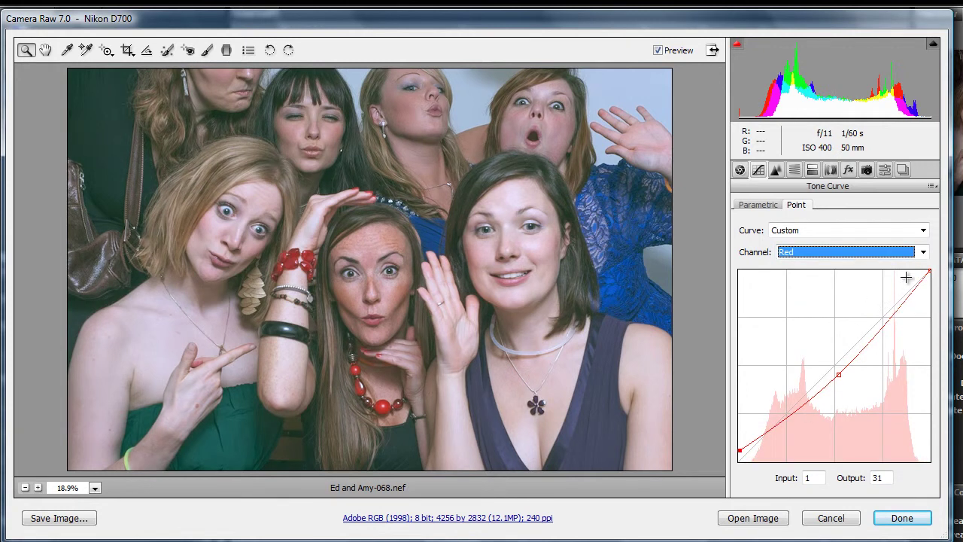
left_click(840, 374)
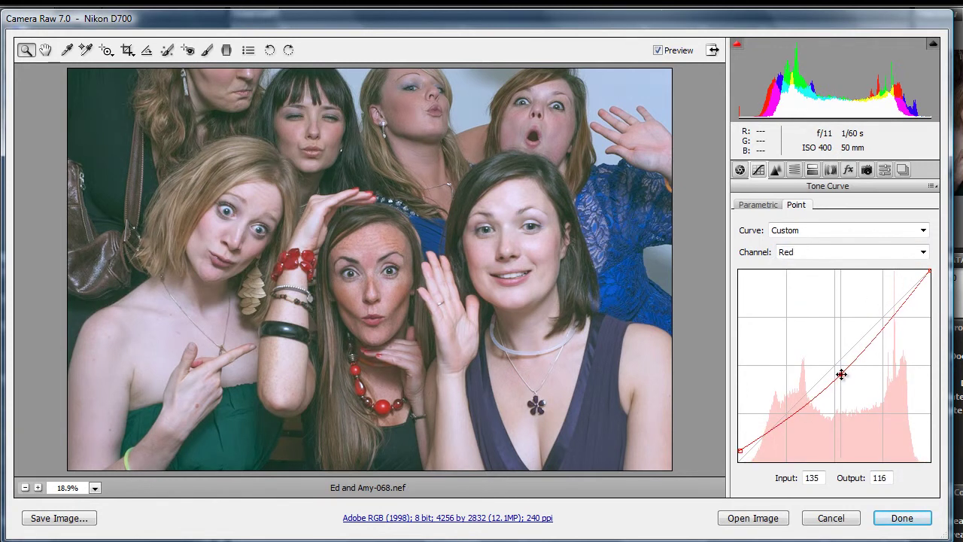
mouse_move(841, 375)
left_mouse_down()
mouse_move(847, 359)
mouse_move(832, 374)
left_mouse_up()
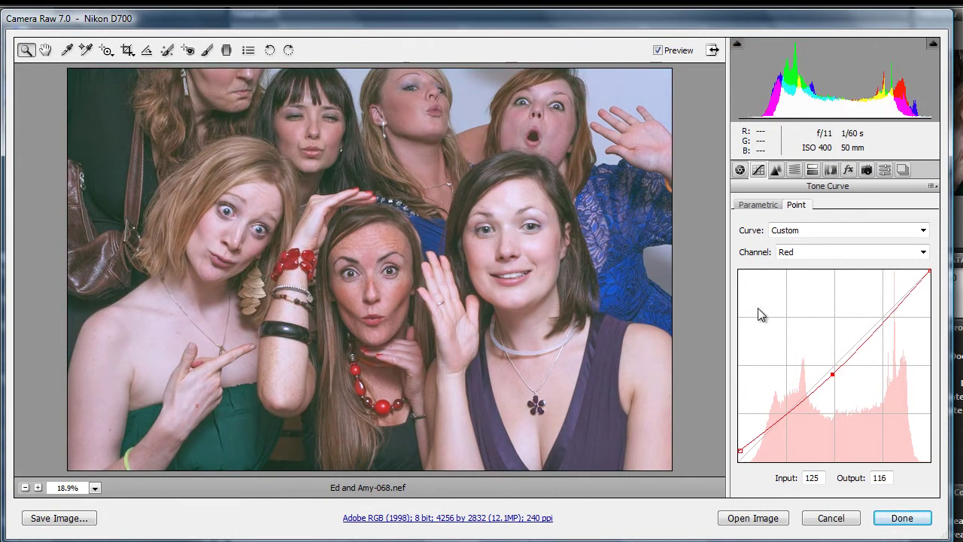
left_click(922, 252)
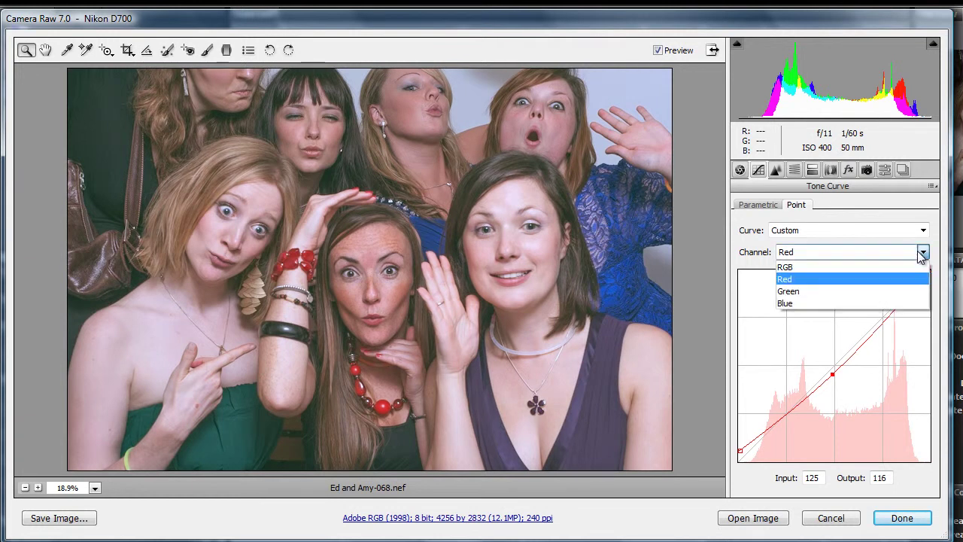
left_click(865, 303)
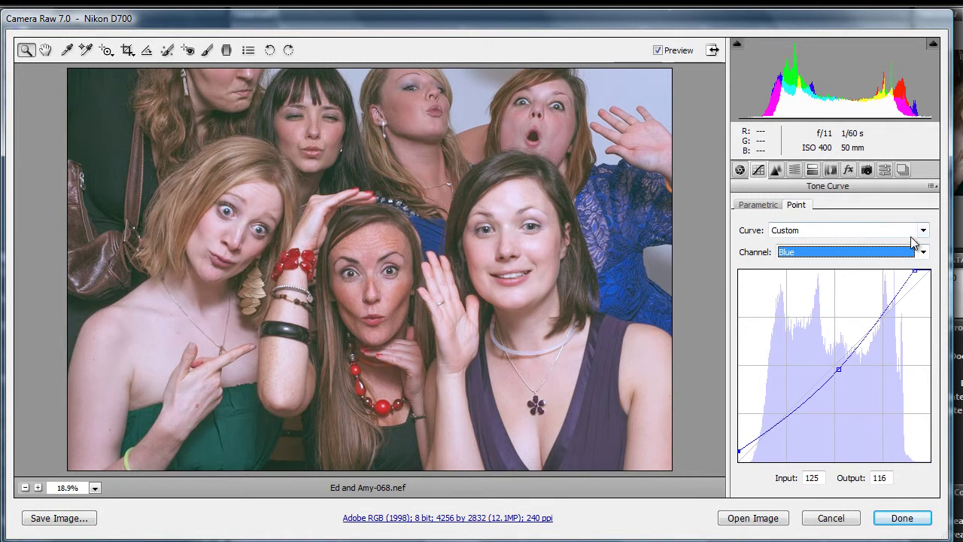
left_click(740, 170)
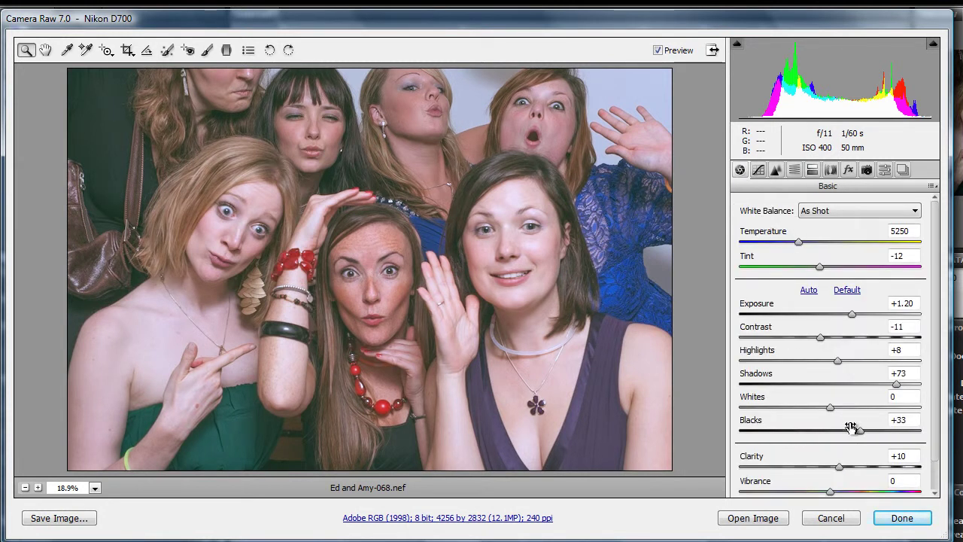
Save Settings with the Basic subset plus Point Curve, continuing to file naming
left_click(758, 171)
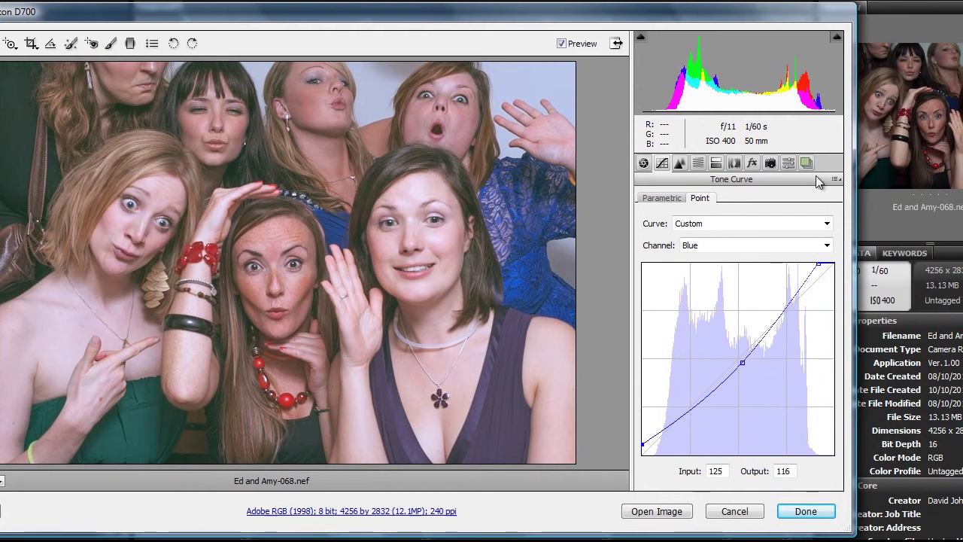
left_click(836, 180)
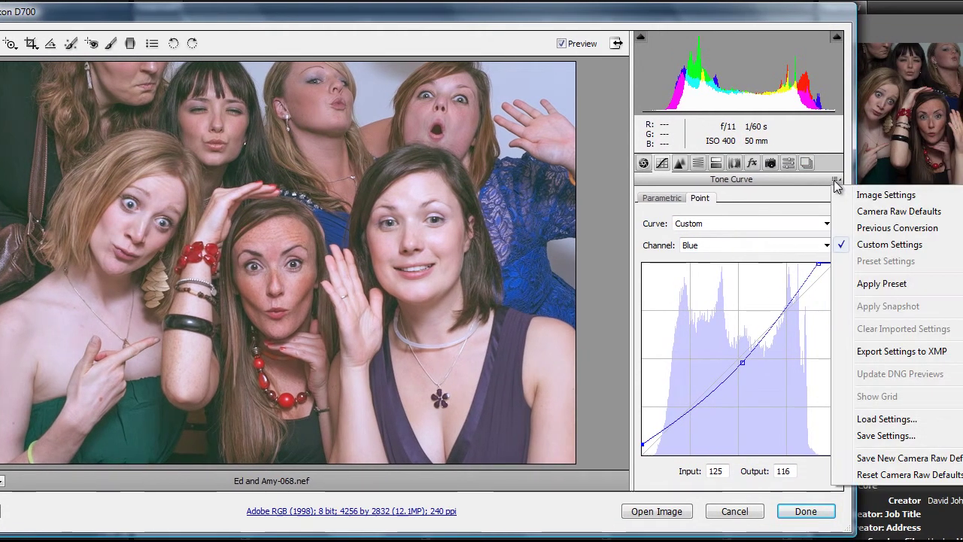
left_click(877, 435)
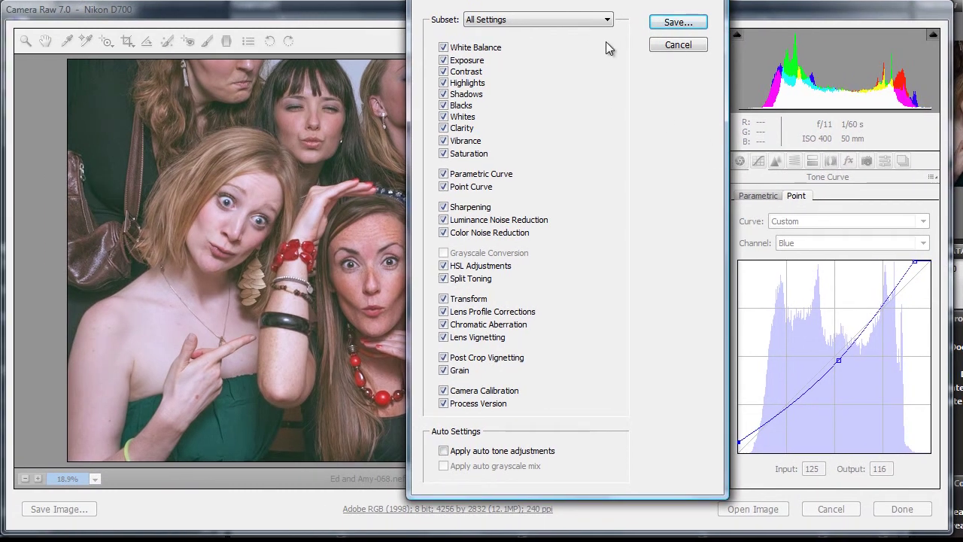
left_click_drag(616, 2, 611, 15)
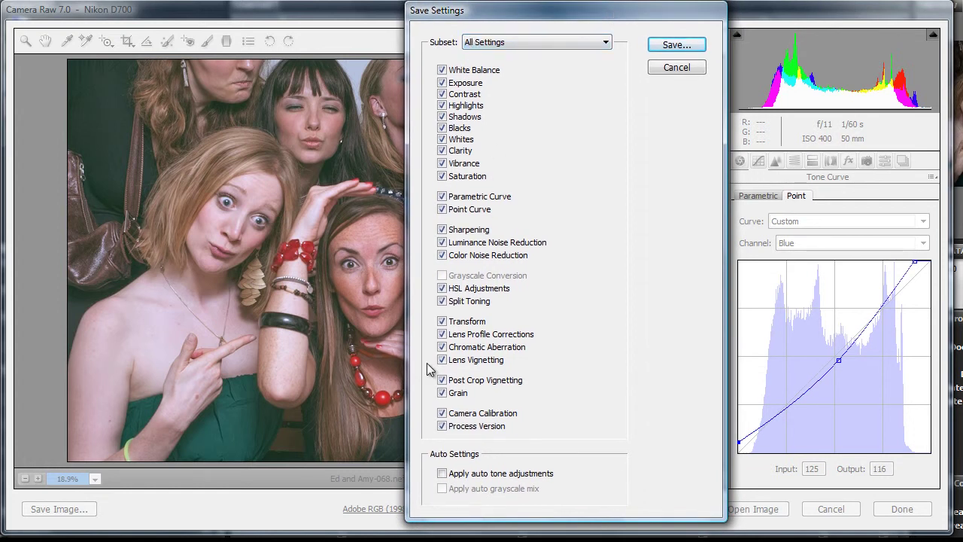
left_click(607, 44)
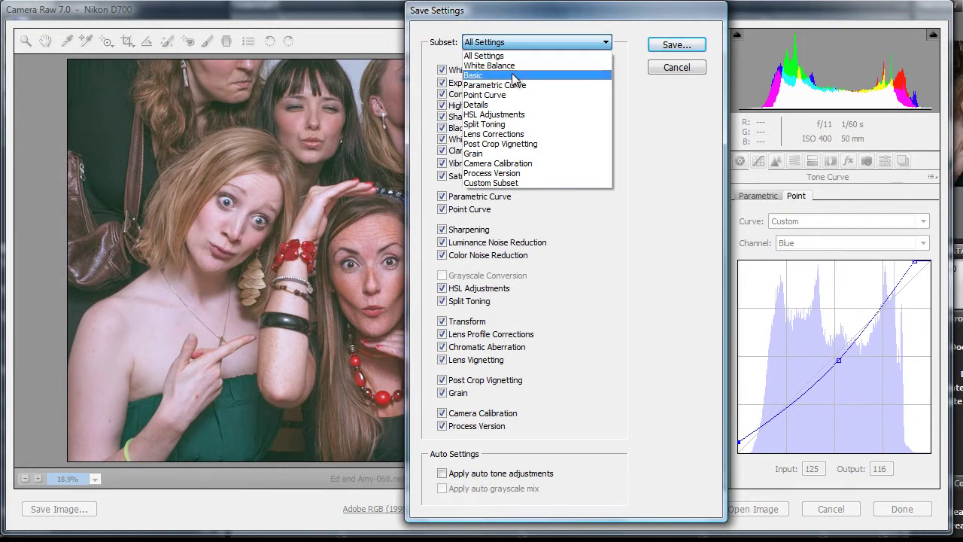
left_click(476, 76)
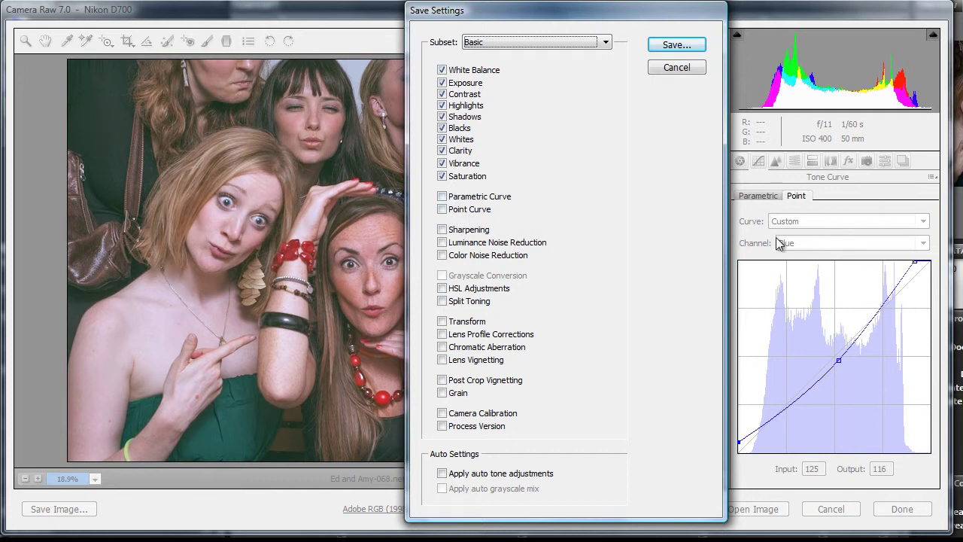
left_click(442, 210)
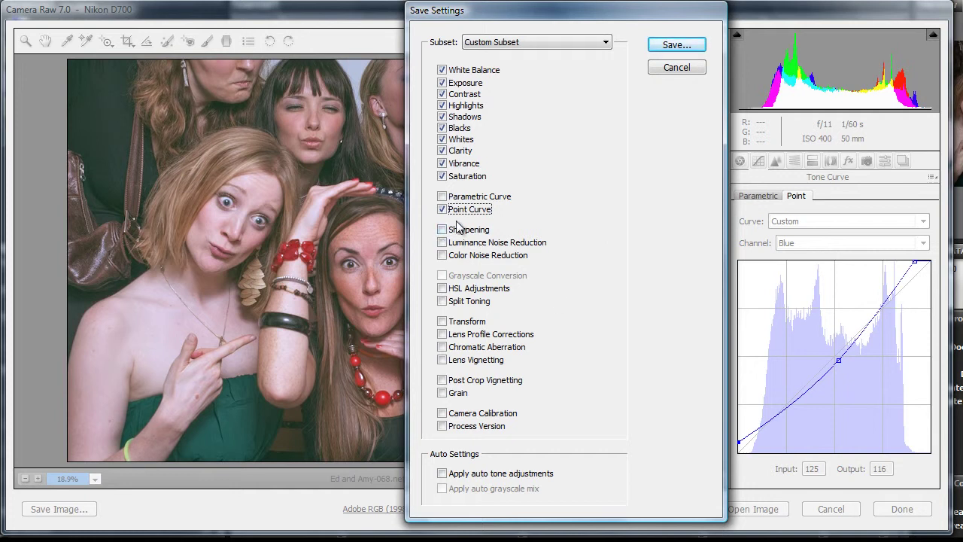
left_click(677, 46)
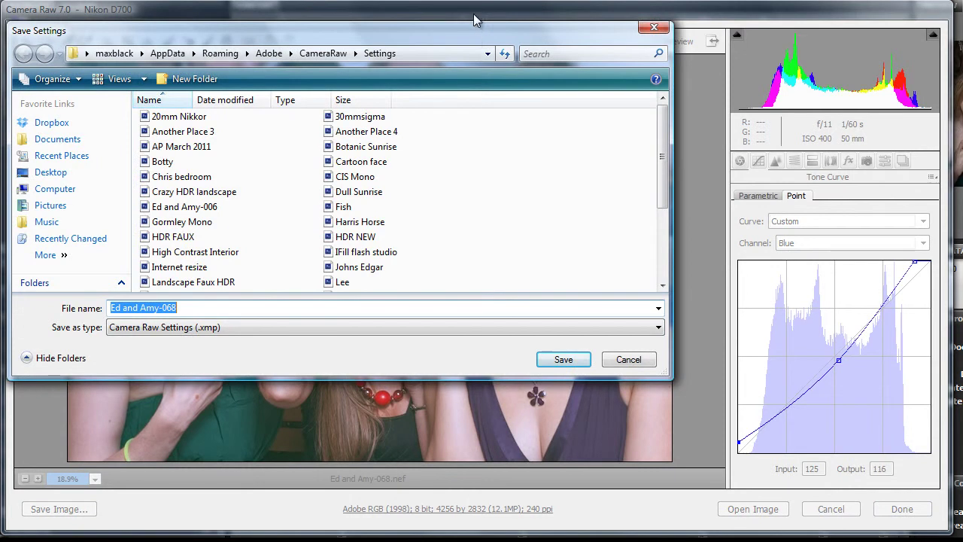
Save the settings file as the preset 'Single Flash Photobooth CP'
left_click_drag(474, 36, 580, 51)
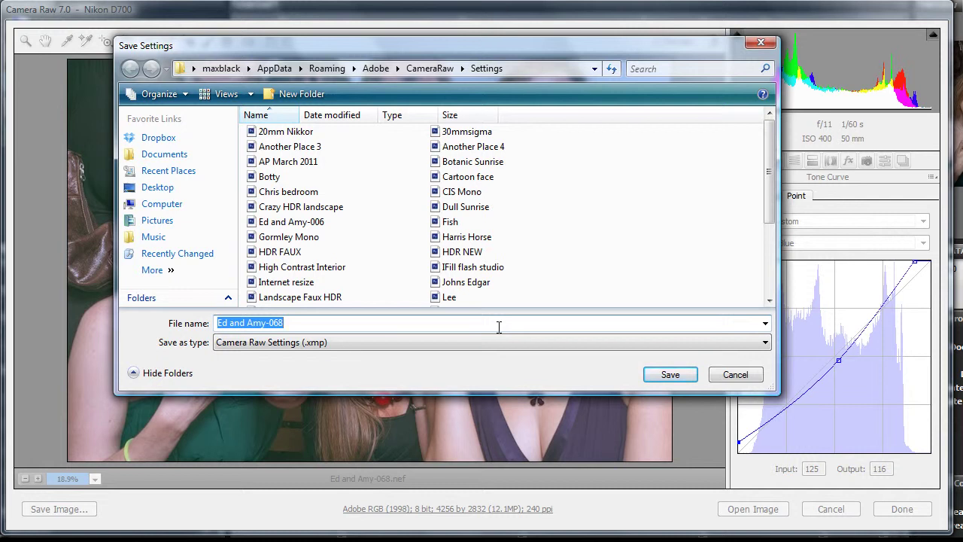
type("Single Flash Photobooth CP")
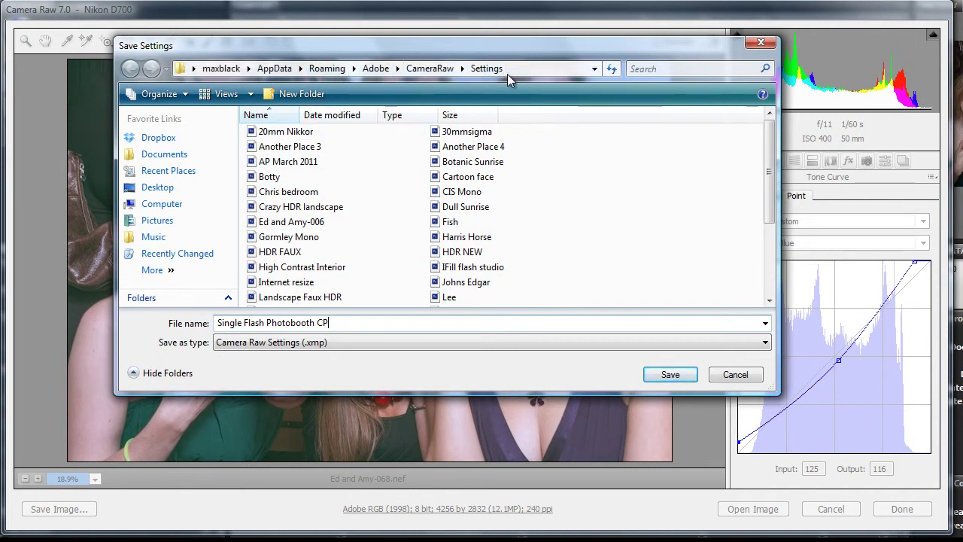
left_click(672, 375)
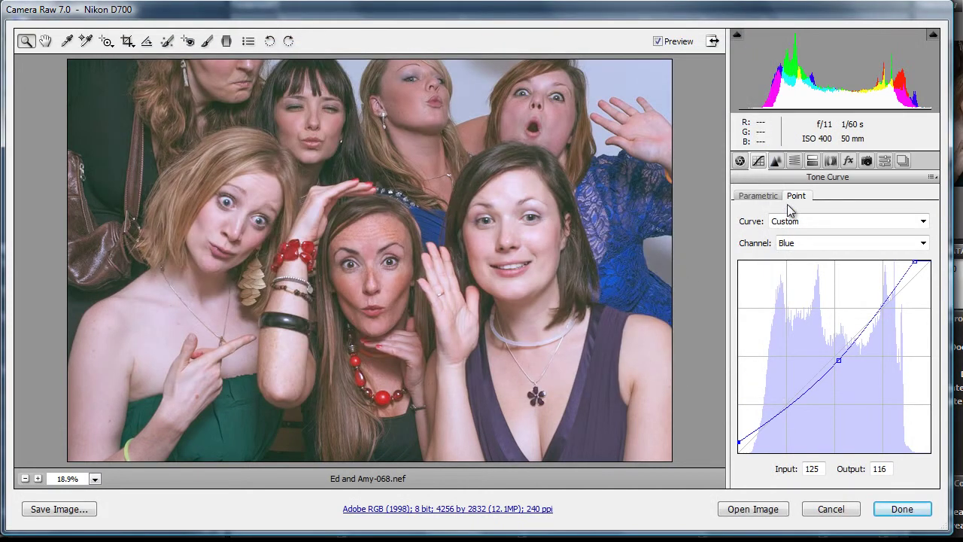
Apply the Single Flash Photobooth CP preset from the Presets list
left_click(885, 161)
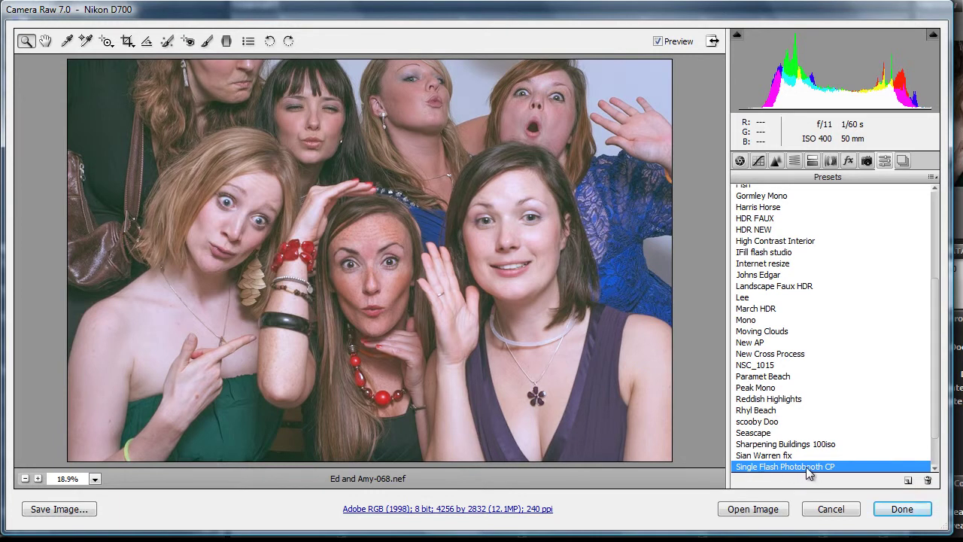
left_click(740, 160)
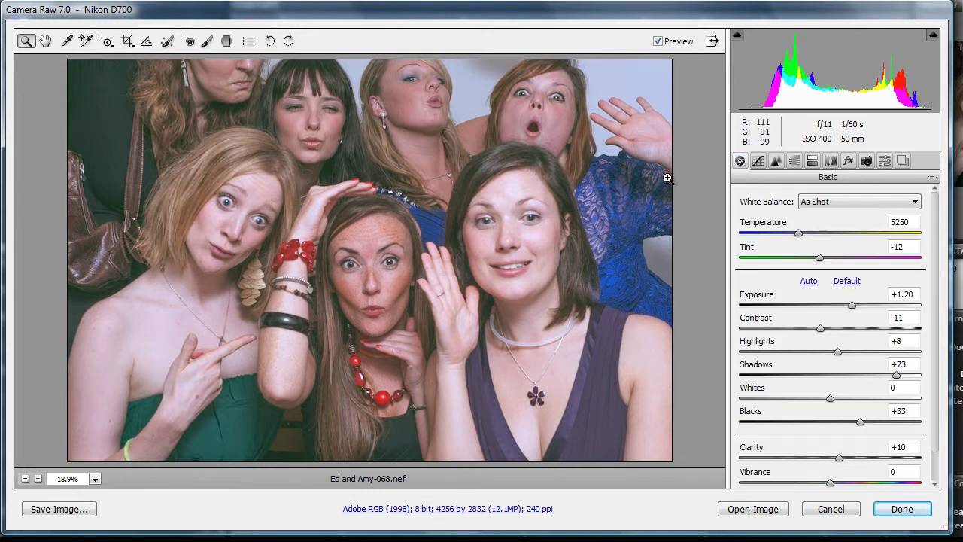
left_click(885, 161)
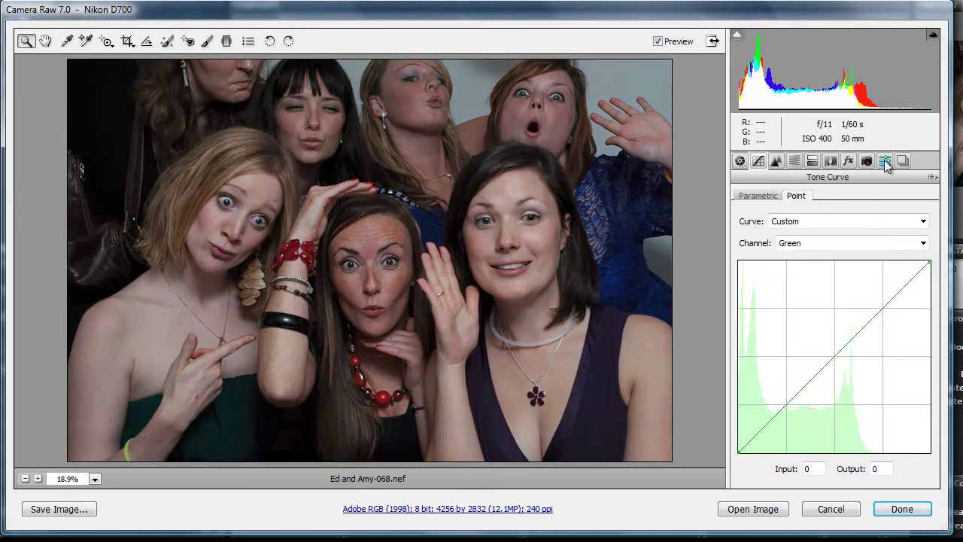
left_click(884, 160)
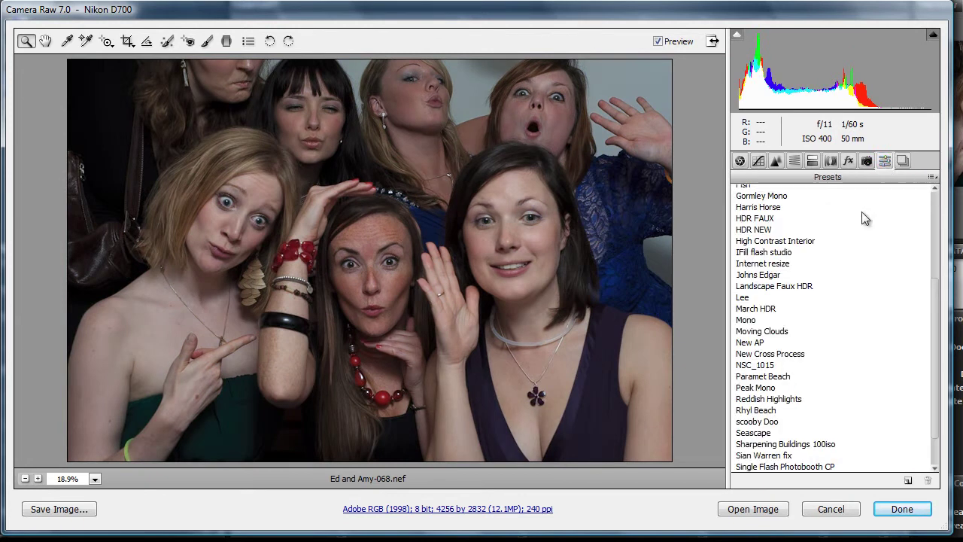
left_click(780, 467)
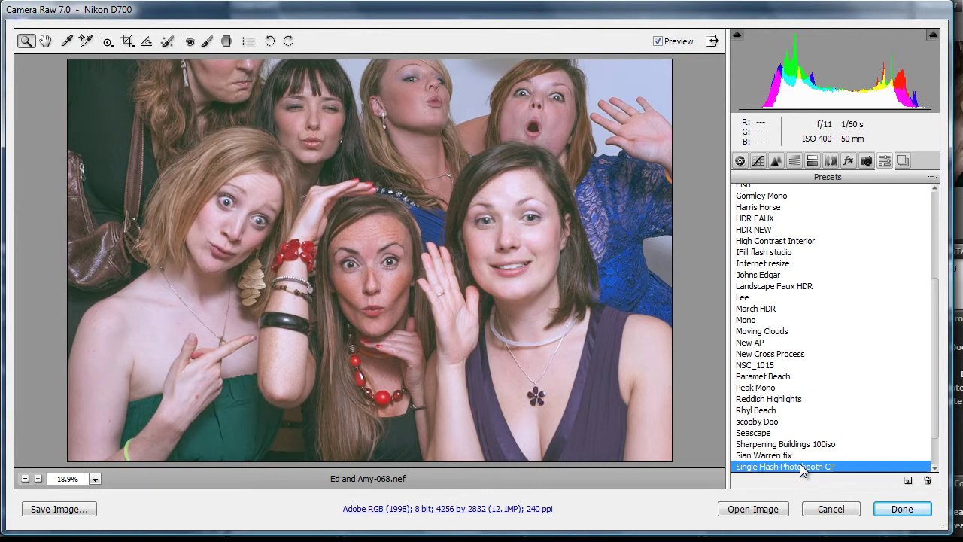
left_click(756, 457)
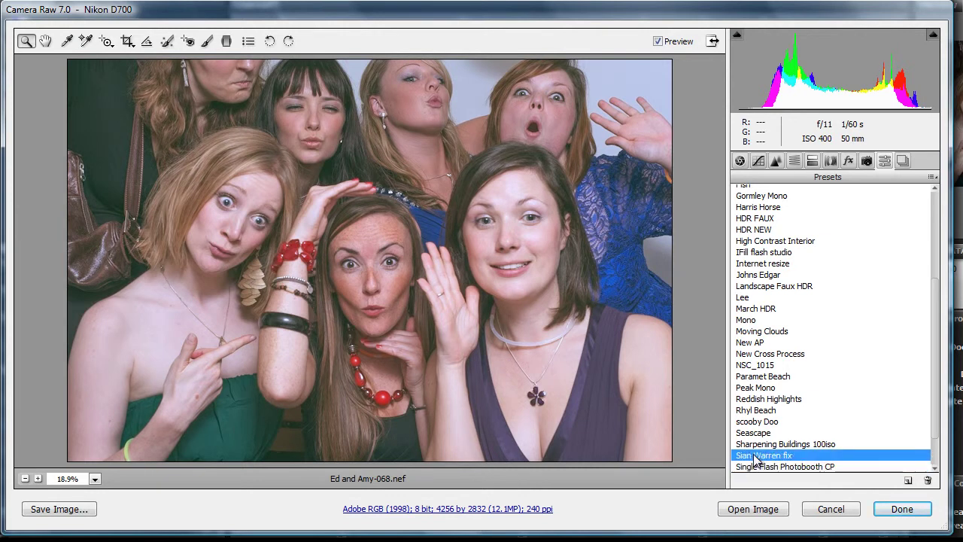
left_click(749, 366)
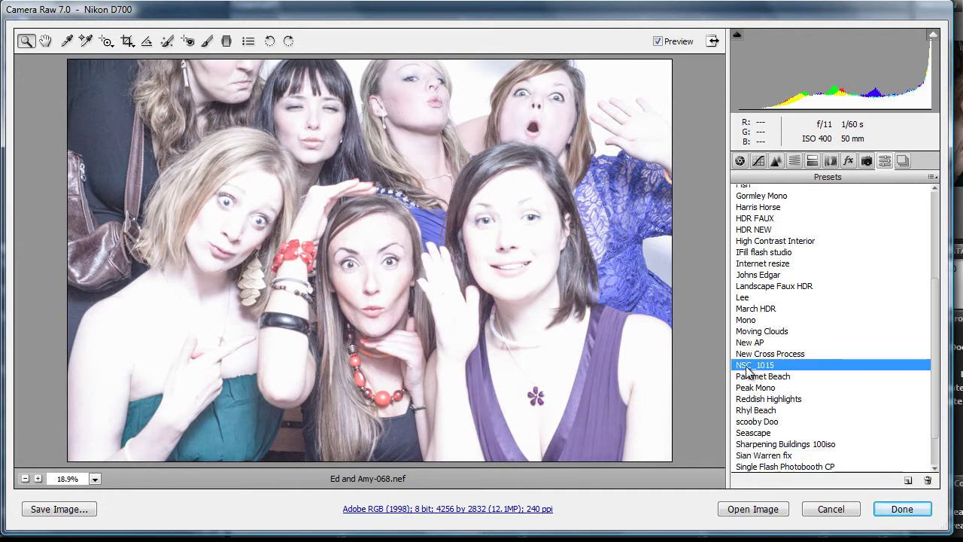
left_click(756, 467)
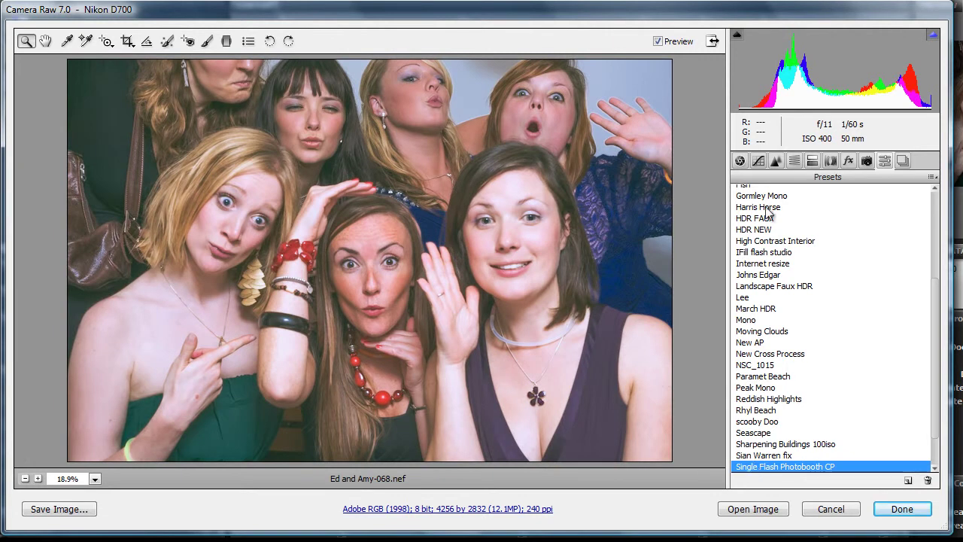
left_click(739, 161)
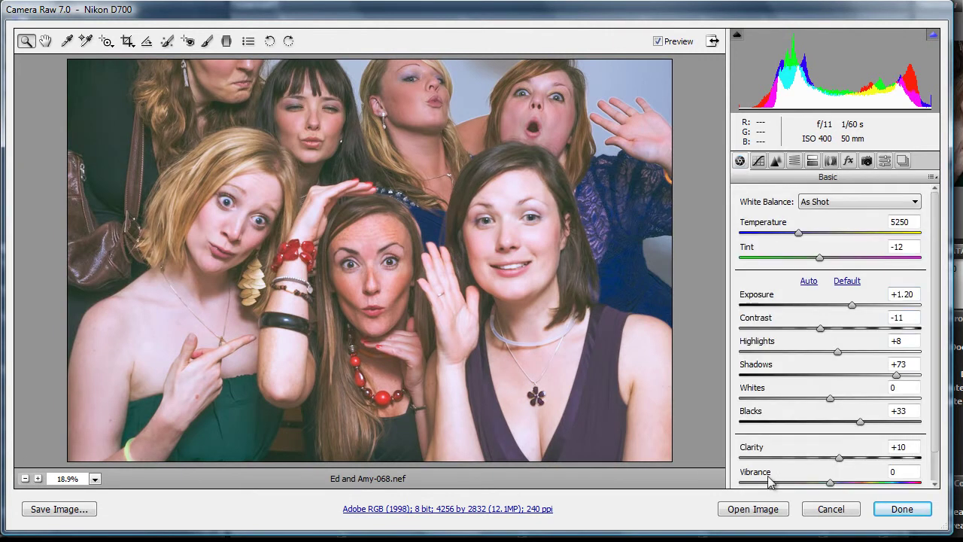
Move the Red channel point curve's midpoint to input 154, output 135
left_click(760, 163)
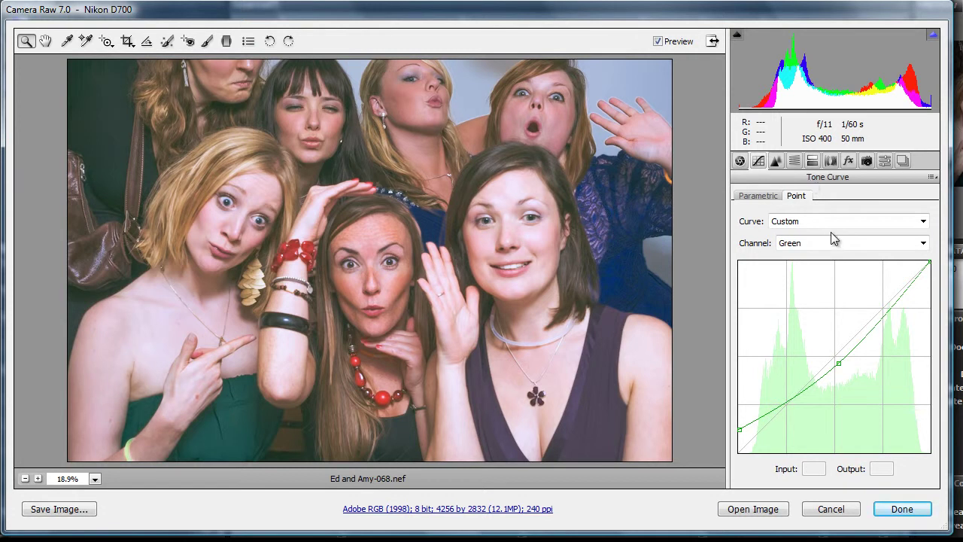
left_click(922, 243)
left_click(906, 269)
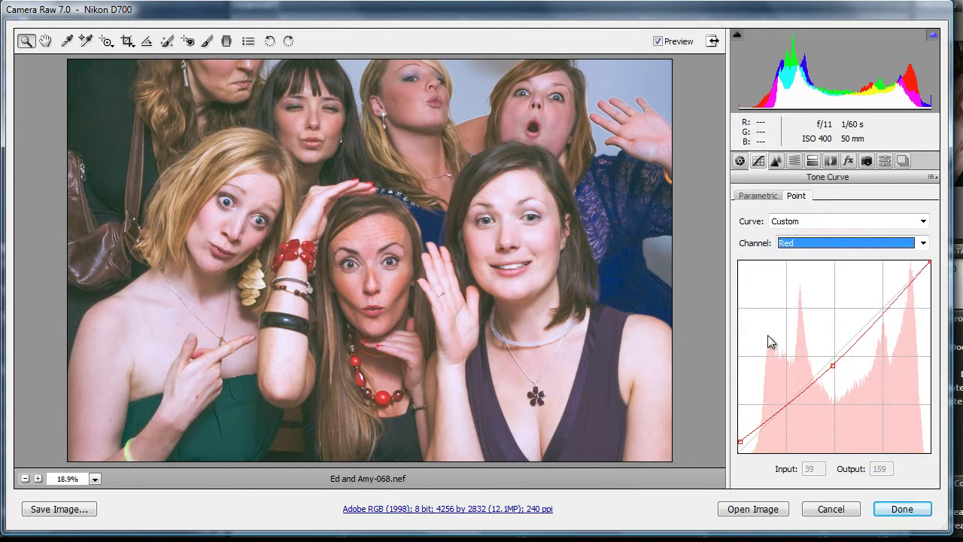
left_click_drag(830, 364, 854, 351)
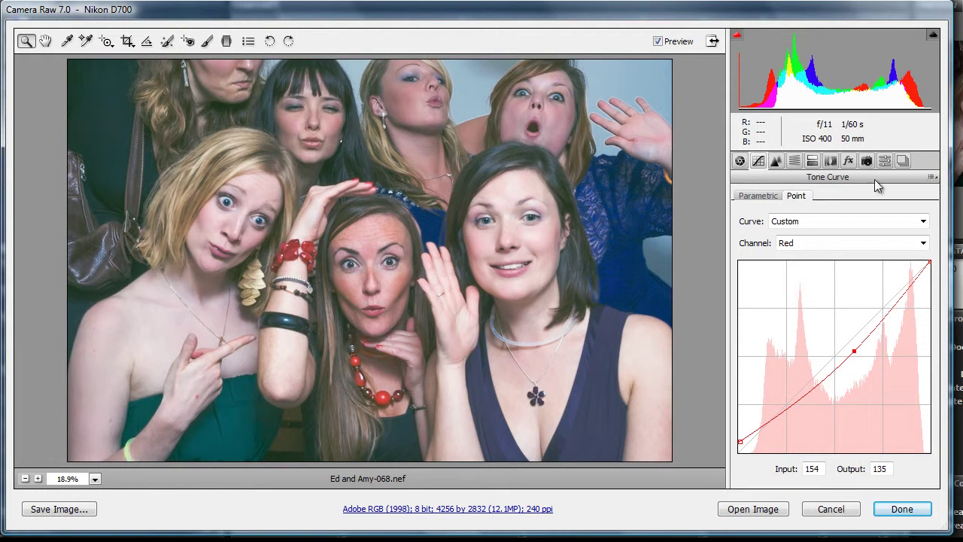
left_click(776, 162)
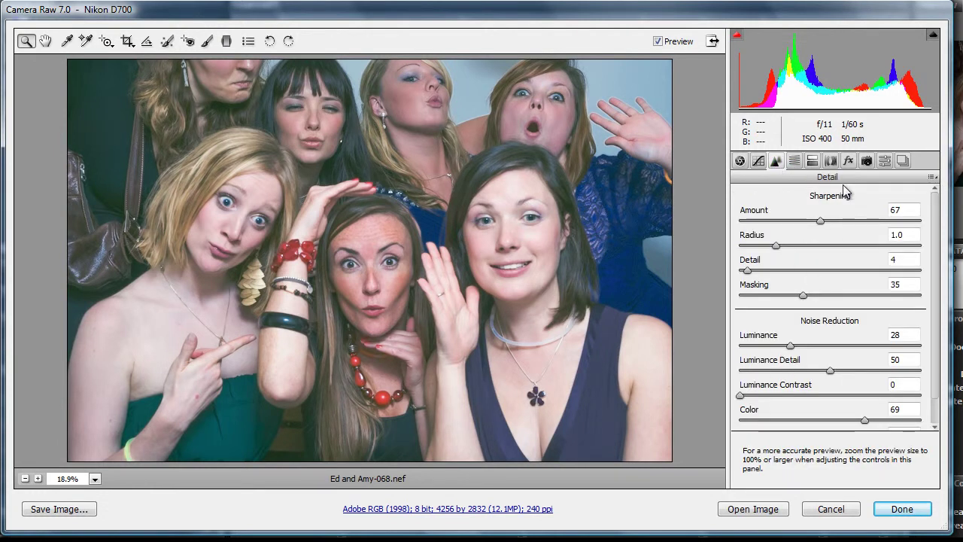
Drag across the skin with the HSL Hue targeted tool for Reds +30, Oranges +85
left_click(794, 161)
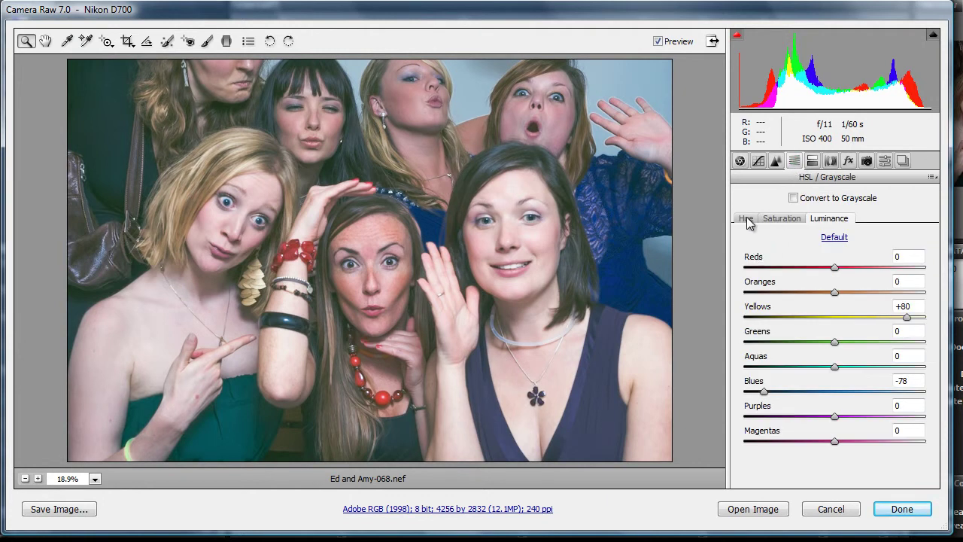
left_click(746, 220)
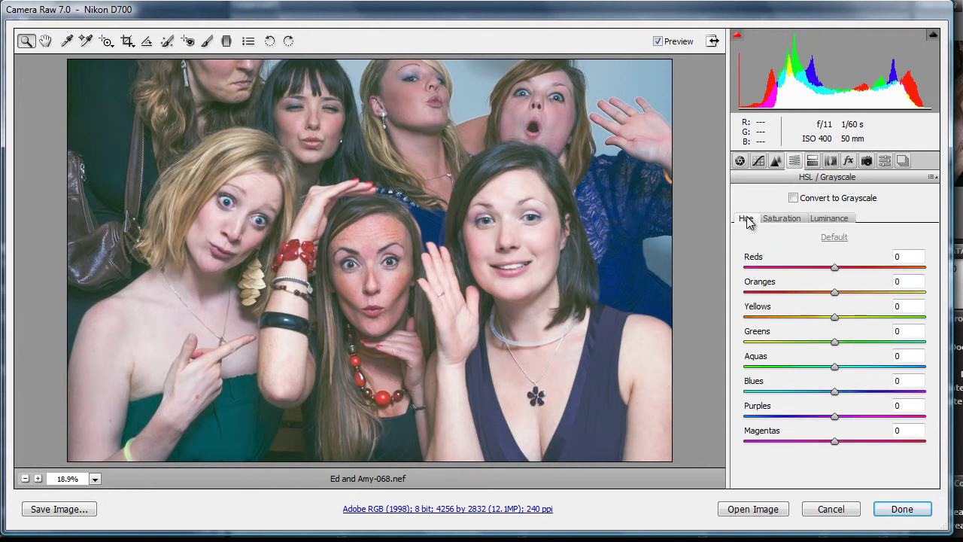
left_click(106, 40)
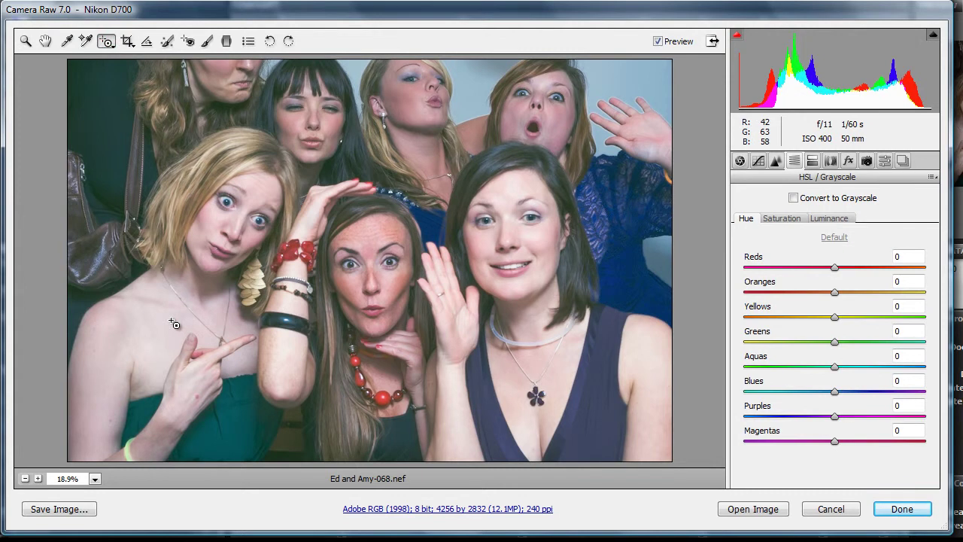
left_click_drag(174, 324, 235, 324)
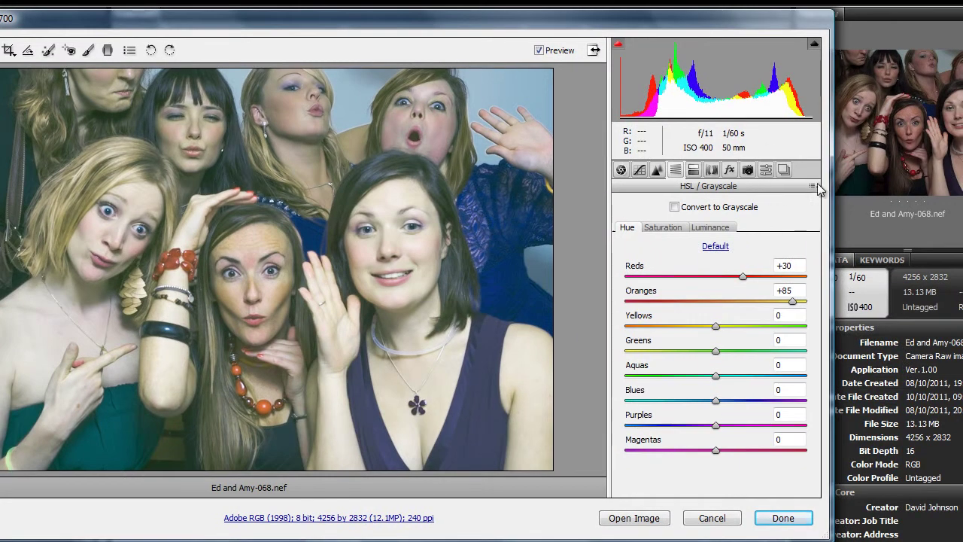
left_click(902, 180)
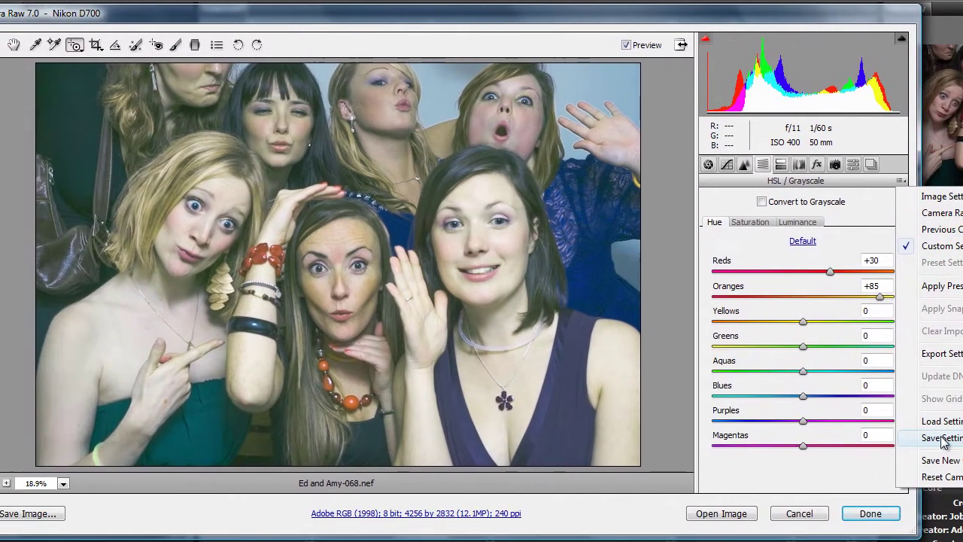
Save all current settings as the preset 'CP Photobooth 2'
left_click(863, 443)
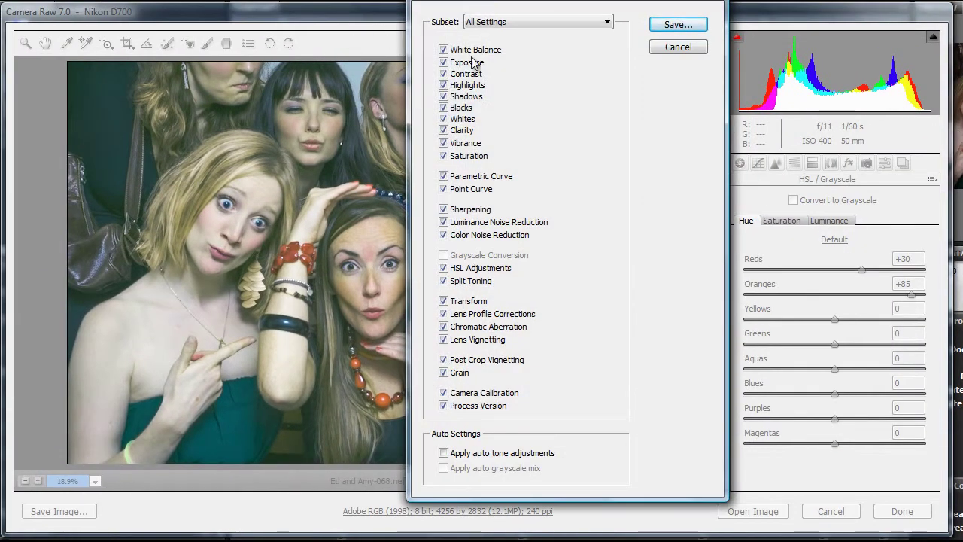
left_click(672, 25)
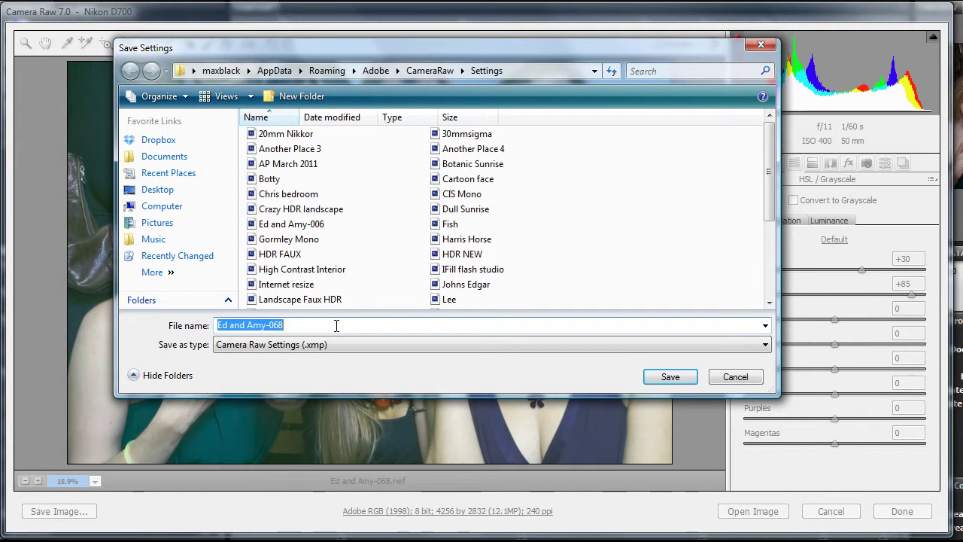
type("CP")
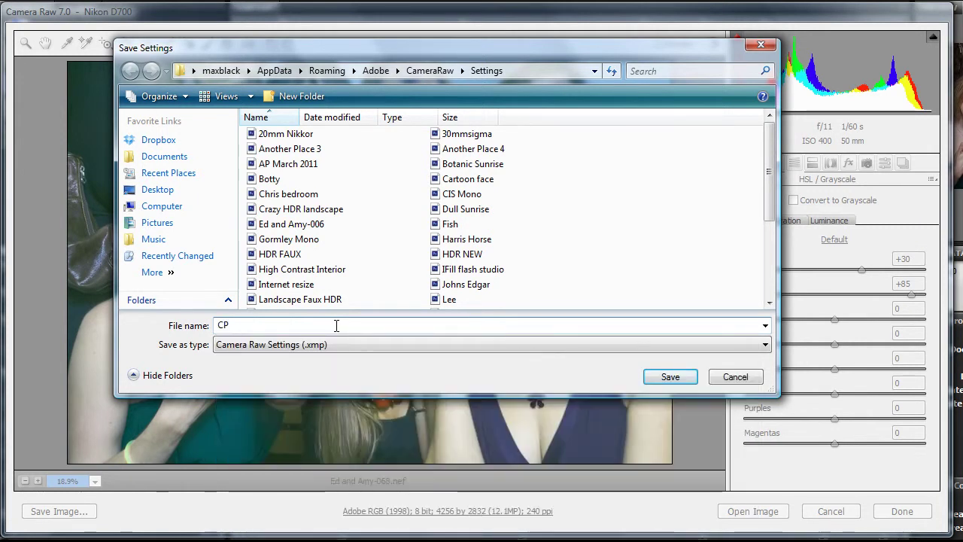
type("oto")
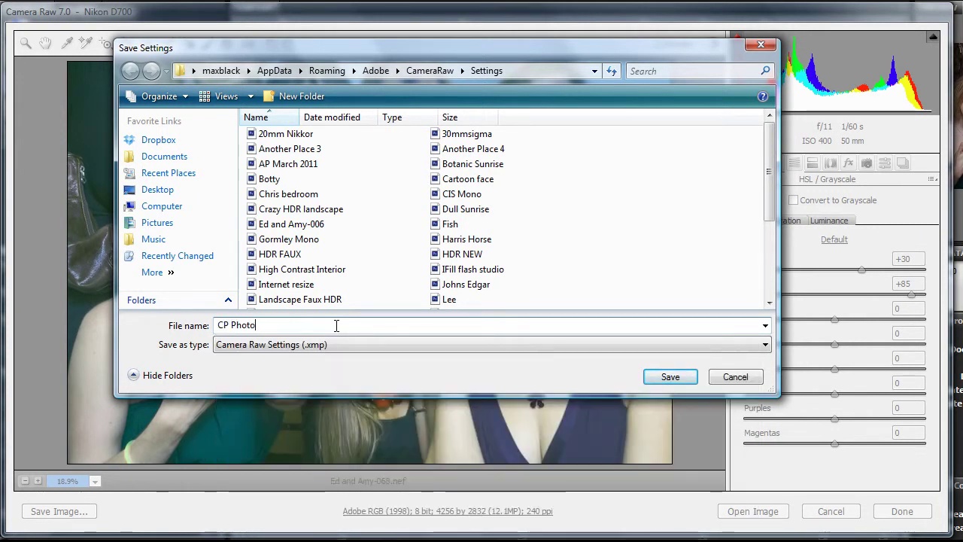
type("booth ")
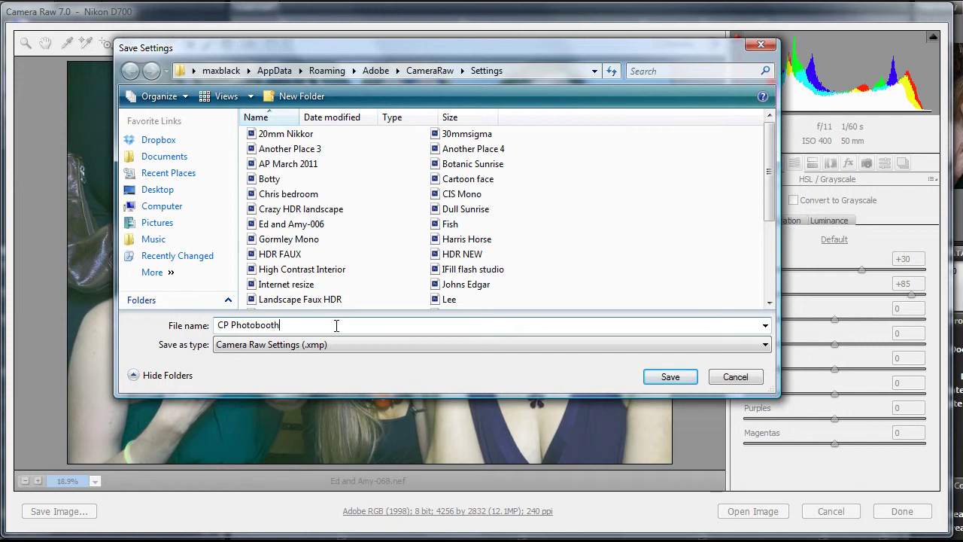
type("2")
left_click(666, 376)
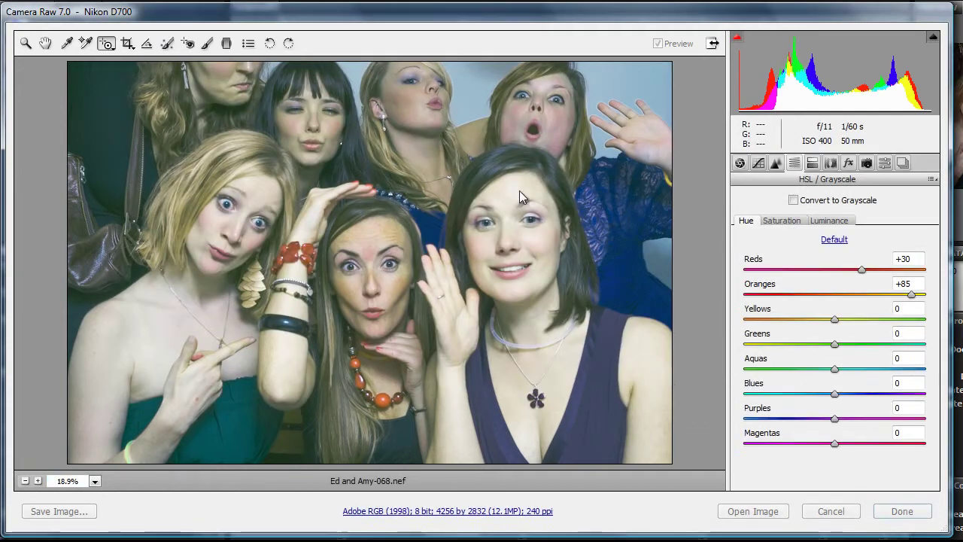
Scroll through the Presets list to locate CP Photobooth 2
left_click(885, 163)
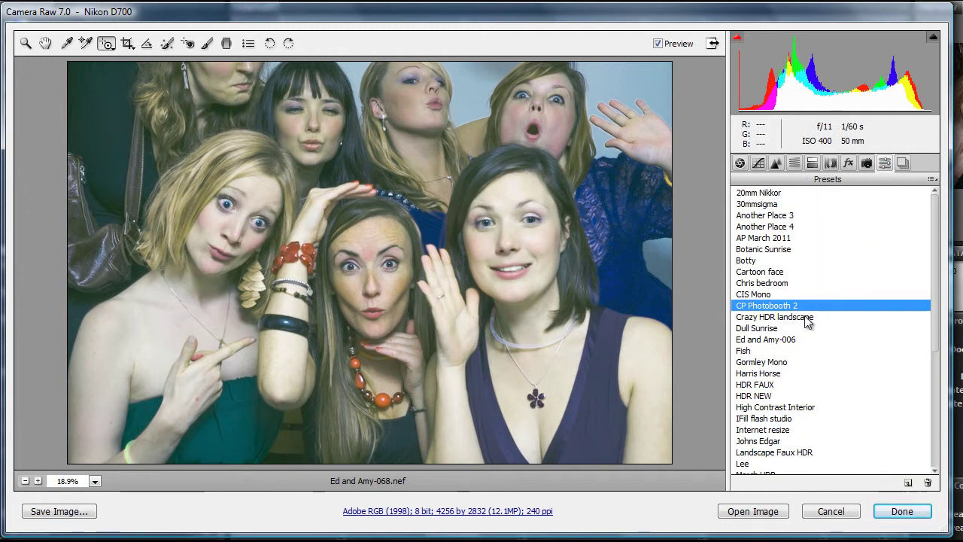
scroll(839, 426, "down", 6)
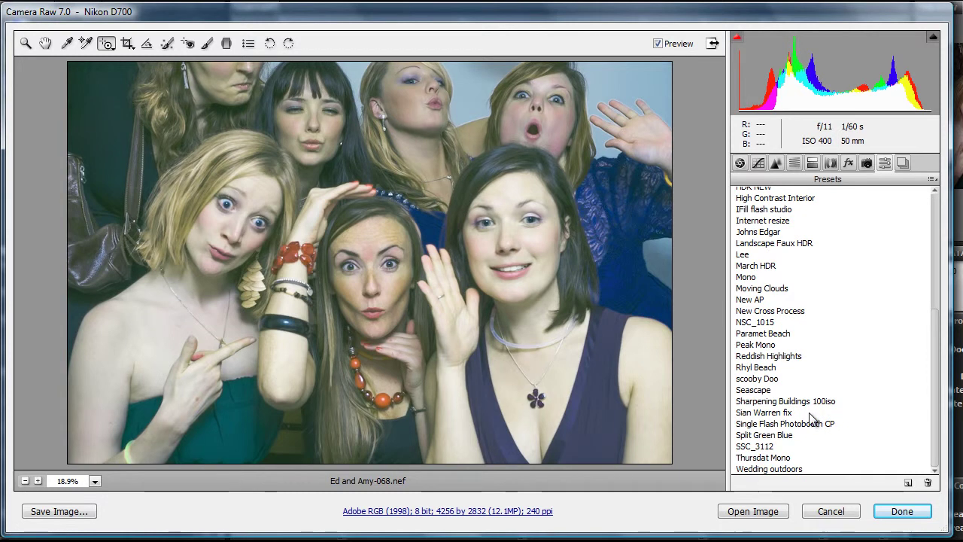
scroll(810, 418, "up", 6)
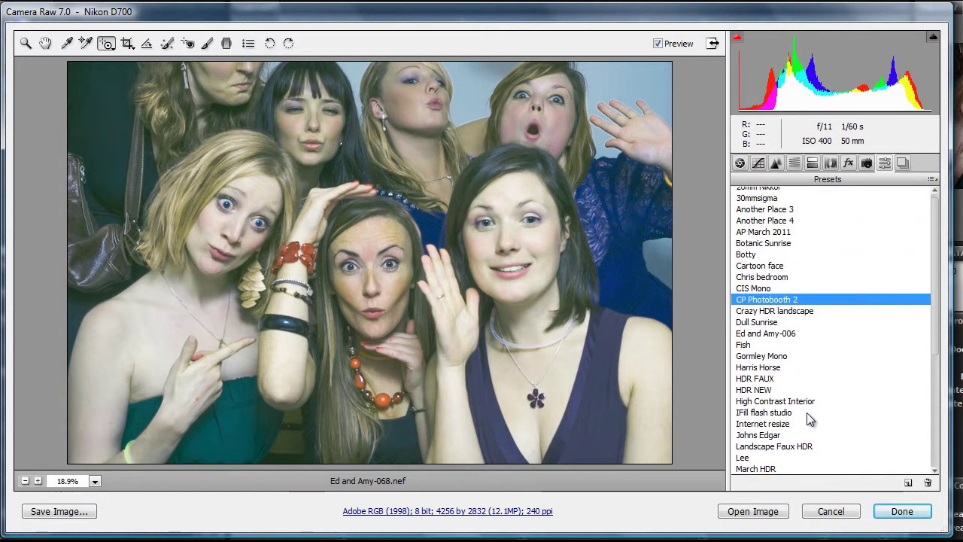
scroll(809, 419, "down", 5)
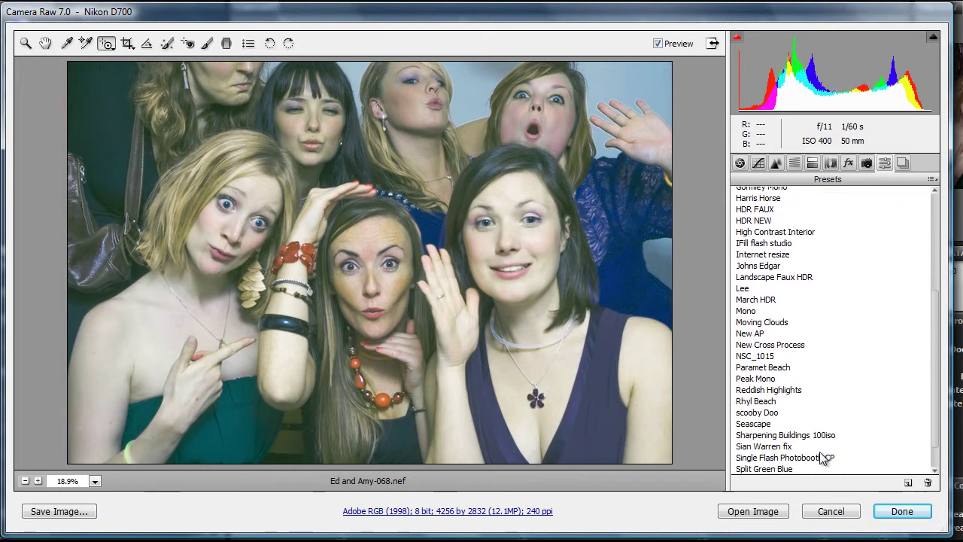
scroll(860, 356, "up", 5)
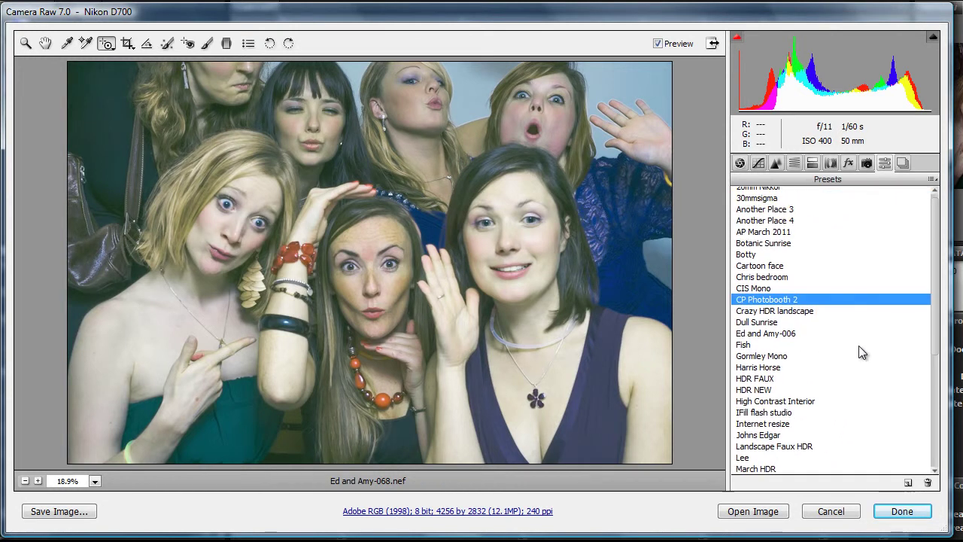
scroll(768, 301, "up", 1)
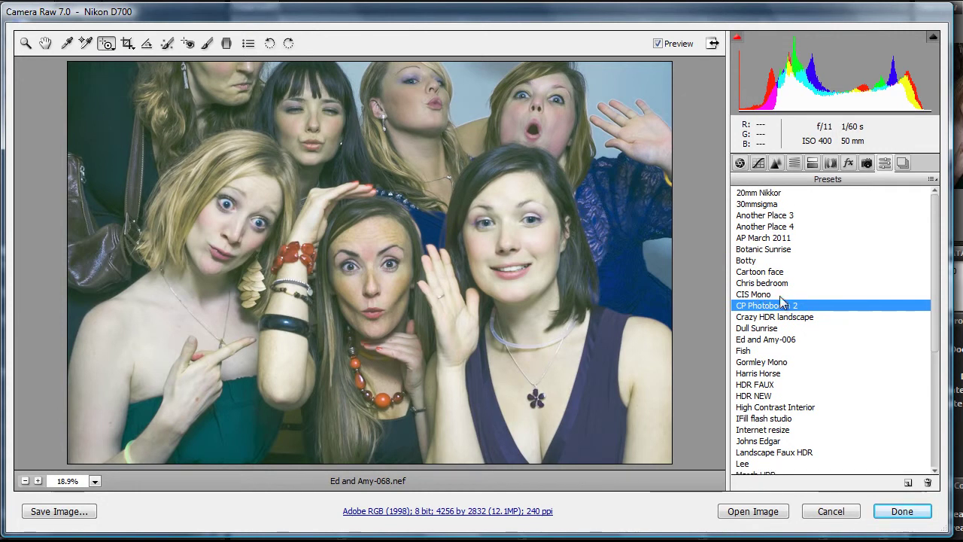